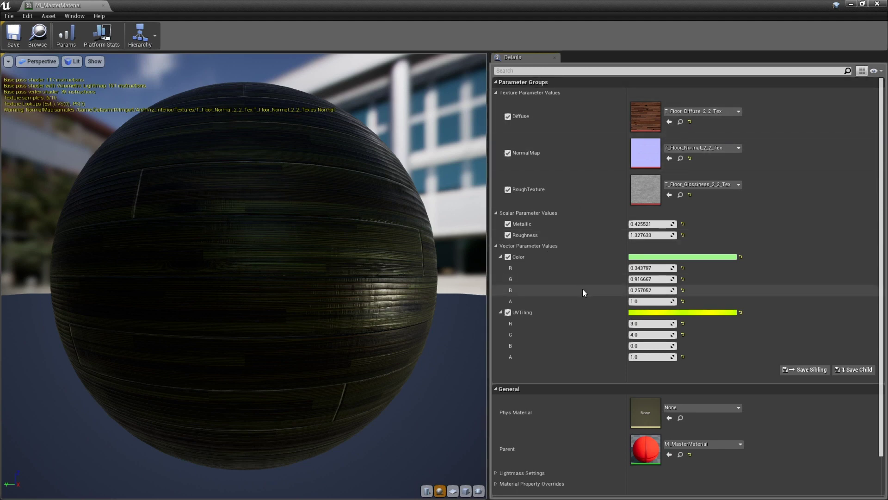
Step: Close the material instance editor and open the M_MasterMaterial graph at its Color and Diffuse parameter nodes
click(878, 5)
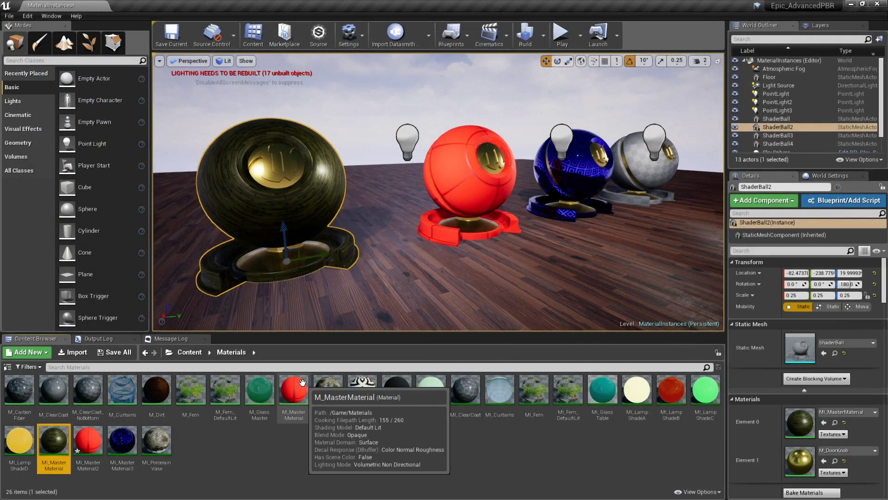
double_click(302, 382)
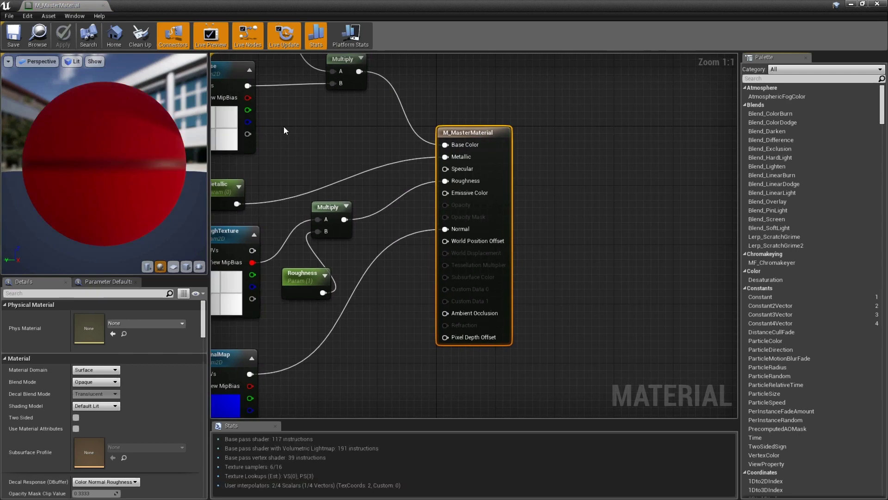
right_drag(284, 126, 422, 281)
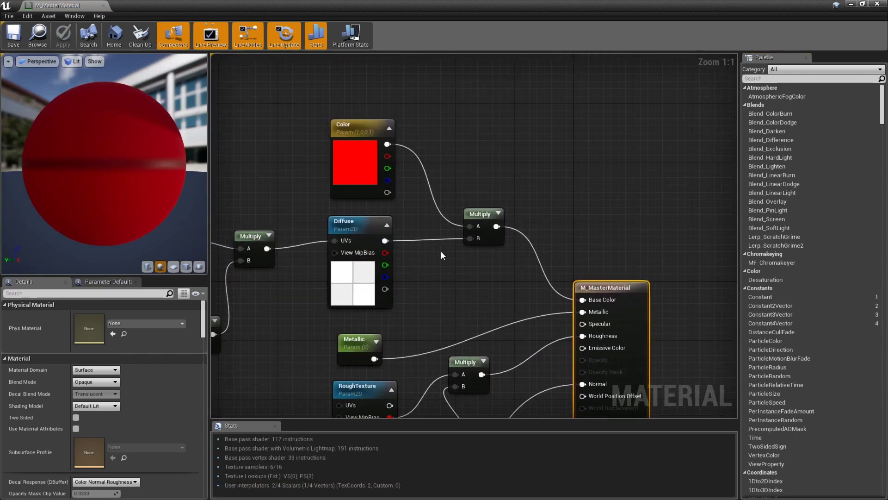
Step: Assign the Color parameter to a new parameter group named "Base Parameters"
click(357, 129)
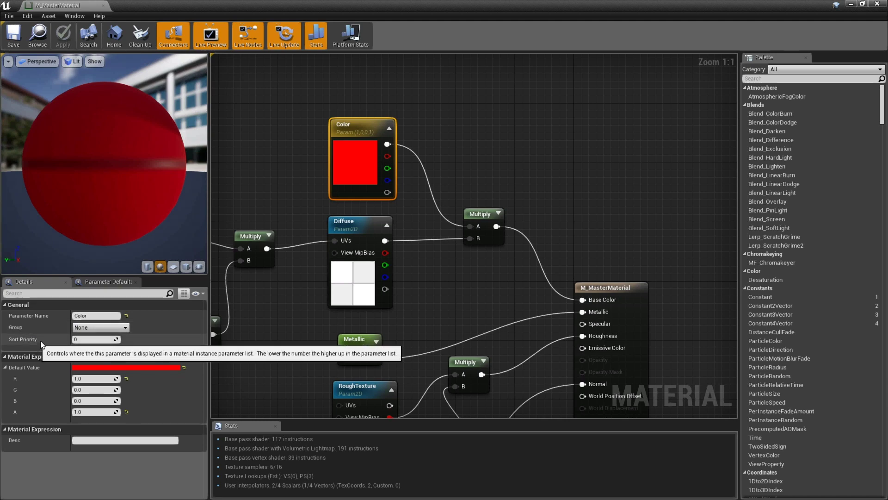
click(126, 328)
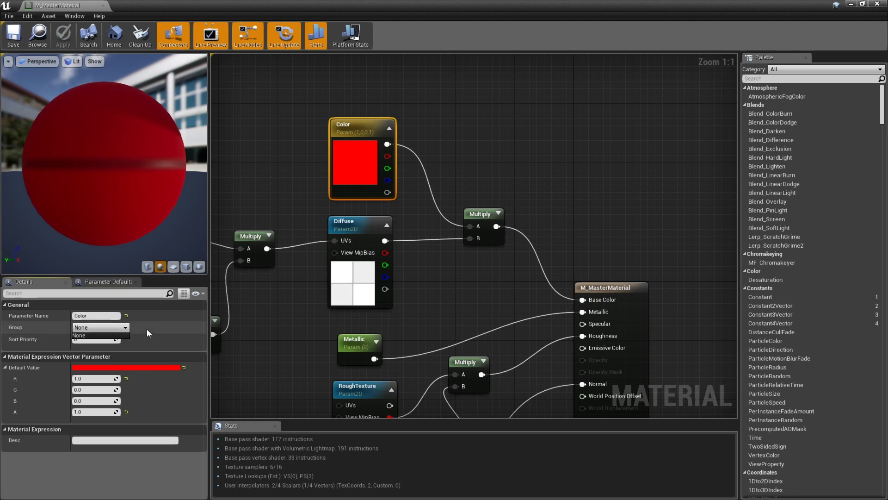
click(97, 335)
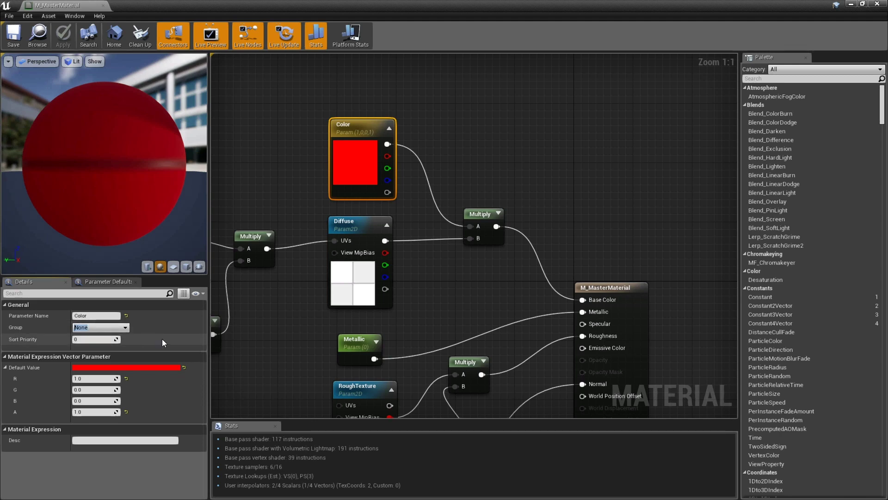
text(Base Parameters)
key(Return)
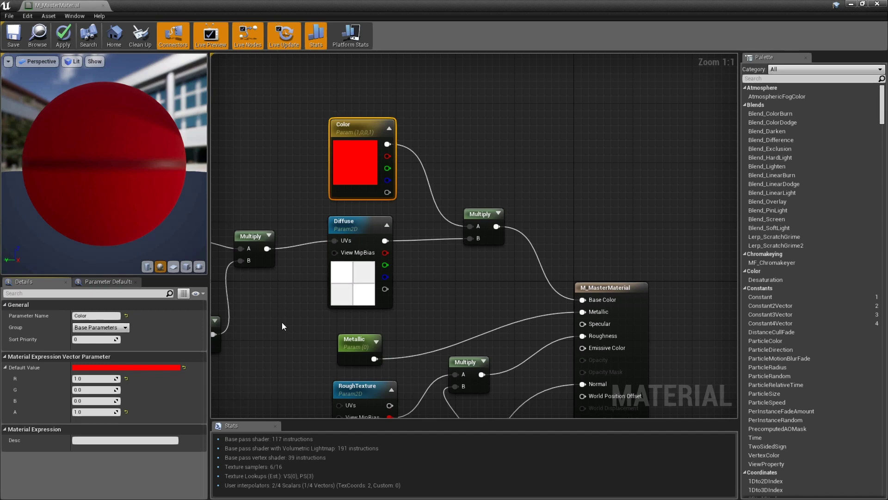
Step: Assign the Diffuse, RoughTexture and NormalMap texture parameters to the Base Parameters group
click(364, 224)
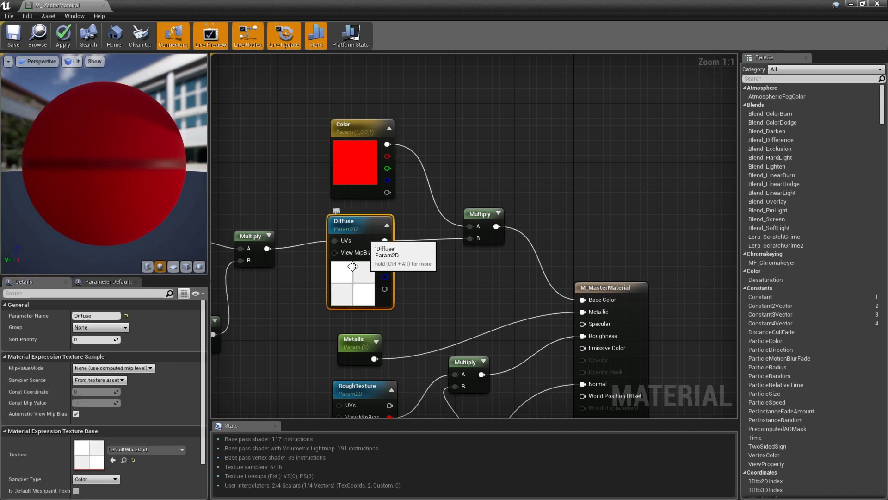
click(121, 327)
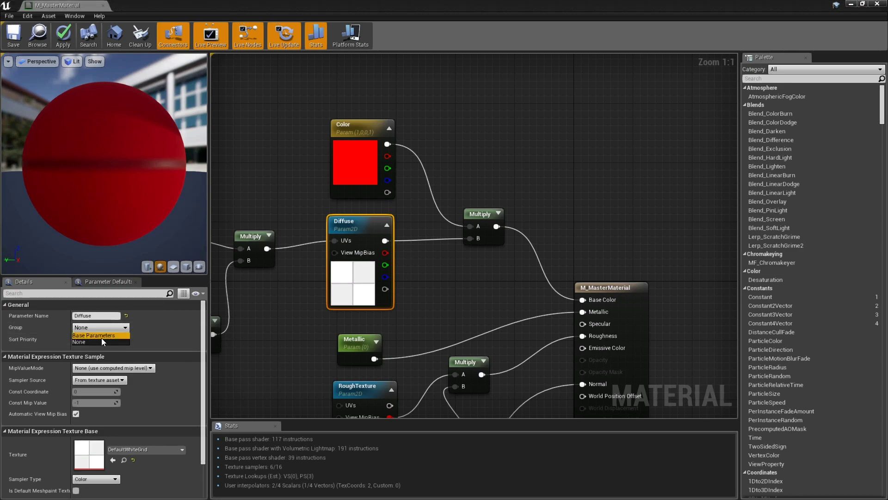
click(102, 335)
right_drag(302, 340, 286, 119)
click(357, 162)
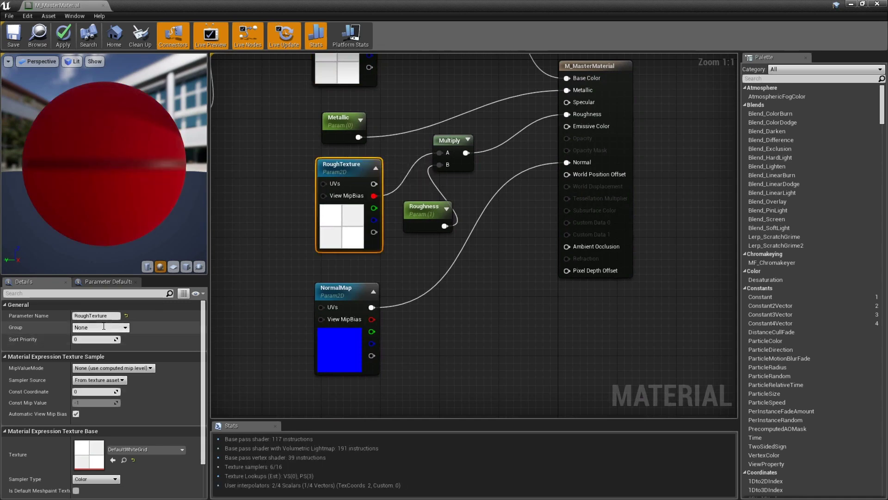
click(293, 92)
right_drag(294, 93, 286, 261)
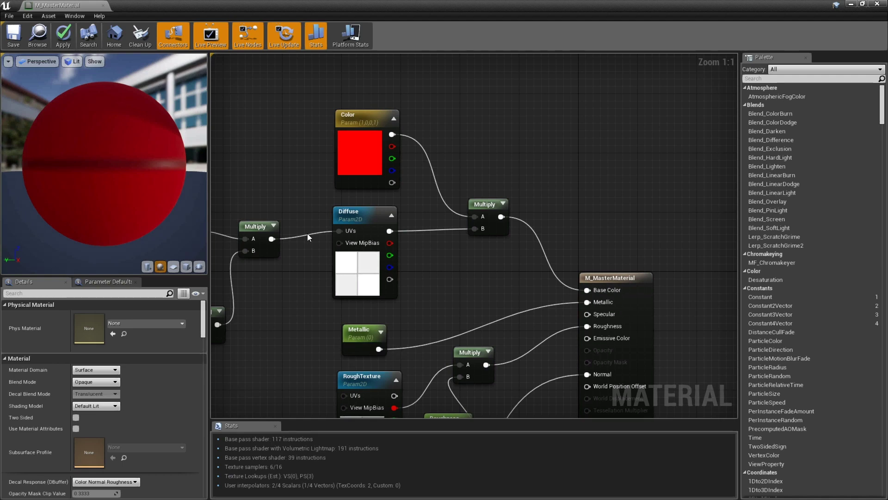
Step: Check the Color parameter's sort priority and set the Diffuse parameter's sort priority to 1
click(360, 121)
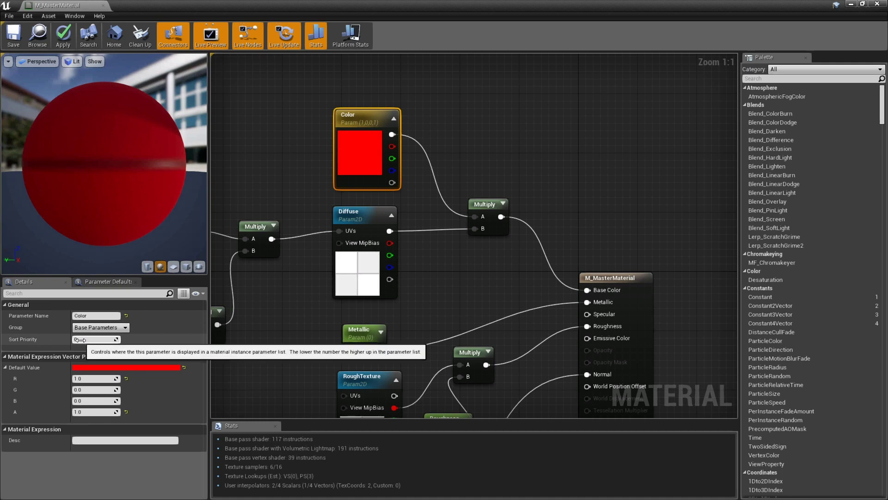
click(365, 212)
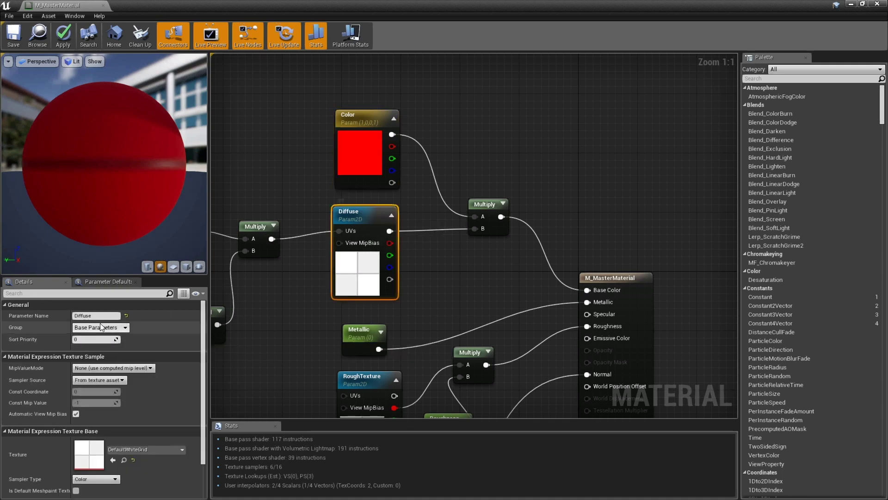
click(94, 339)
text(1)
key(Return)
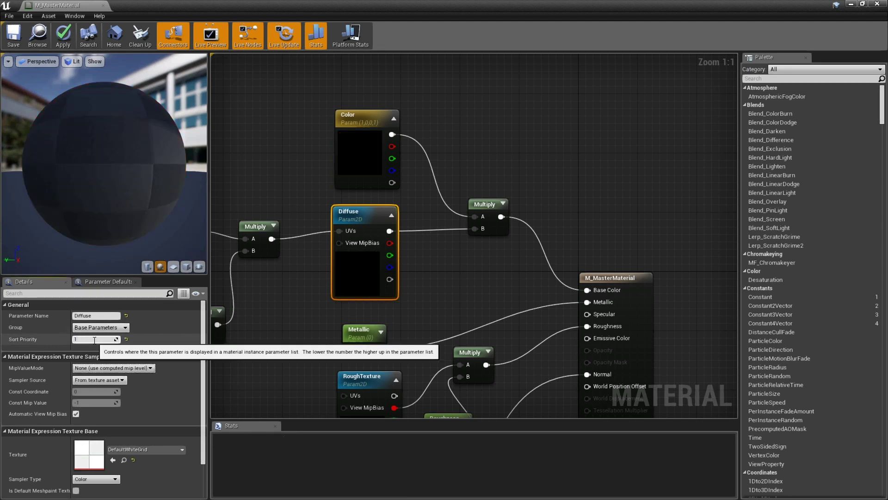
Step: Set the RoughTexture parameter's sort priority to 2
right_drag(372, 390, 366, 231)
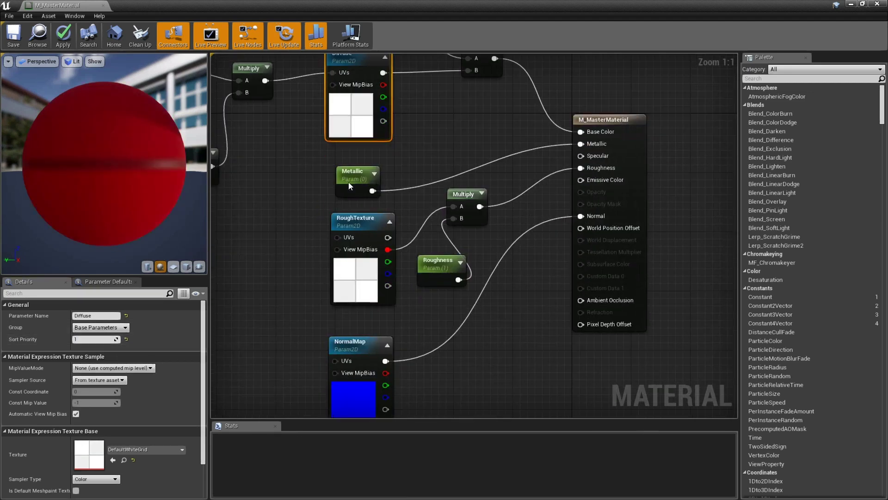
click(359, 219)
click(89, 341)
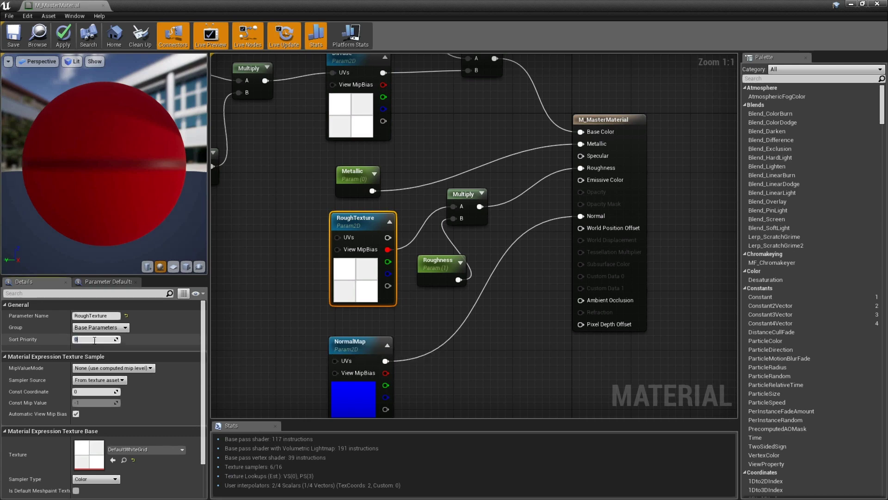
text(2)
key(Return)
Step: Set the NormalMap parameter's sort priority to 3
right_drag(273, 314, 288, 224)
click(378, 252)
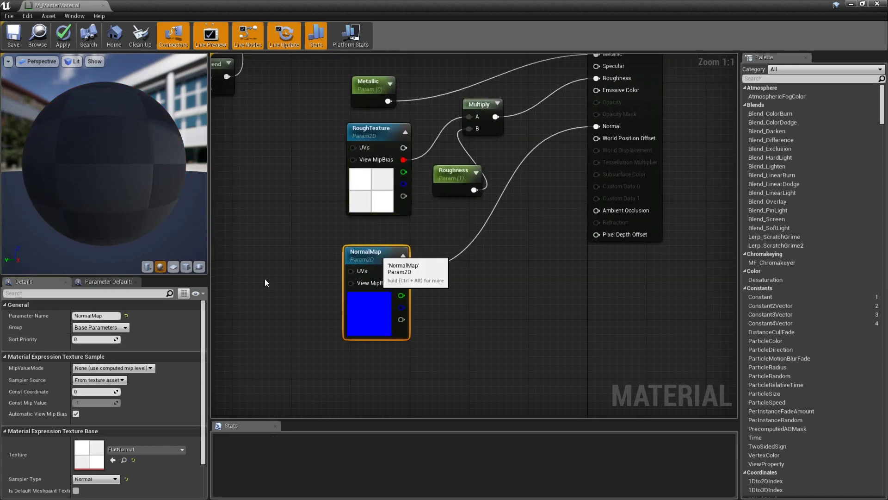
click(95, 339)
text(3)
key(Return)
click(273, 128)
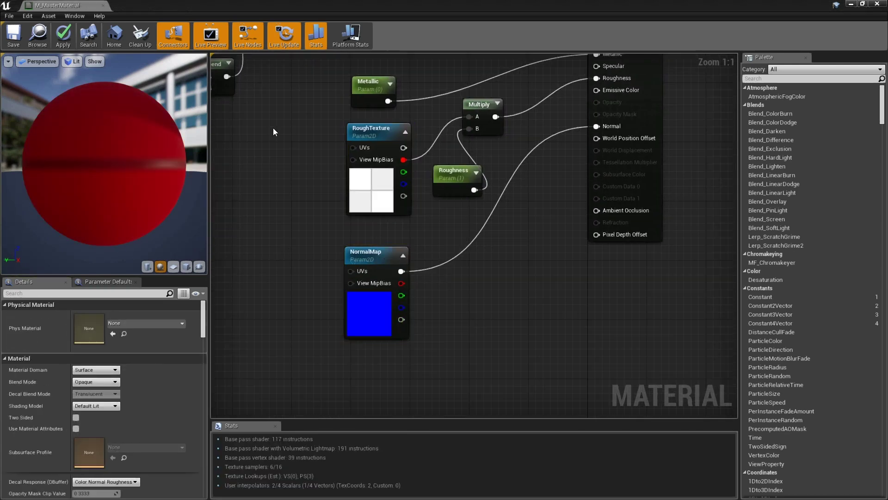
Step: Assign the UVTiling parameter to a new parameter group named "UV Tiling"
right_drag(277, 132, 485, 305)
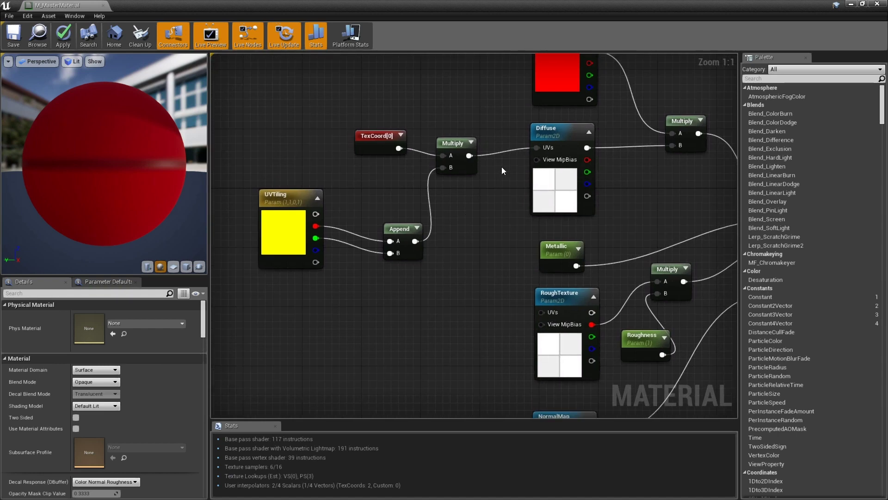
click(292, 197)
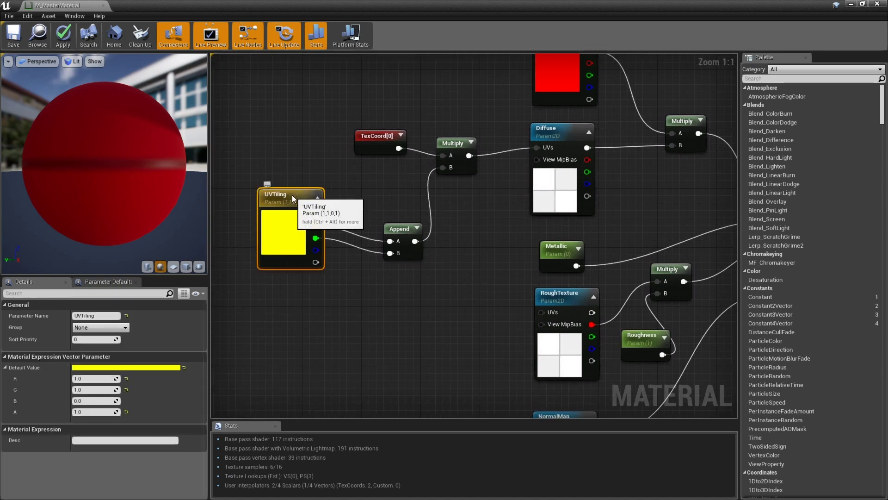
click(99, 328)
text(U)
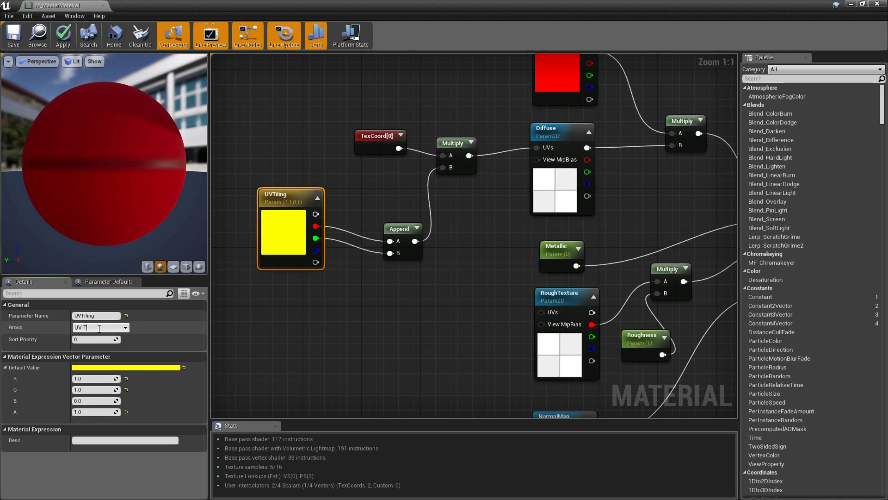
text(V Tiling)
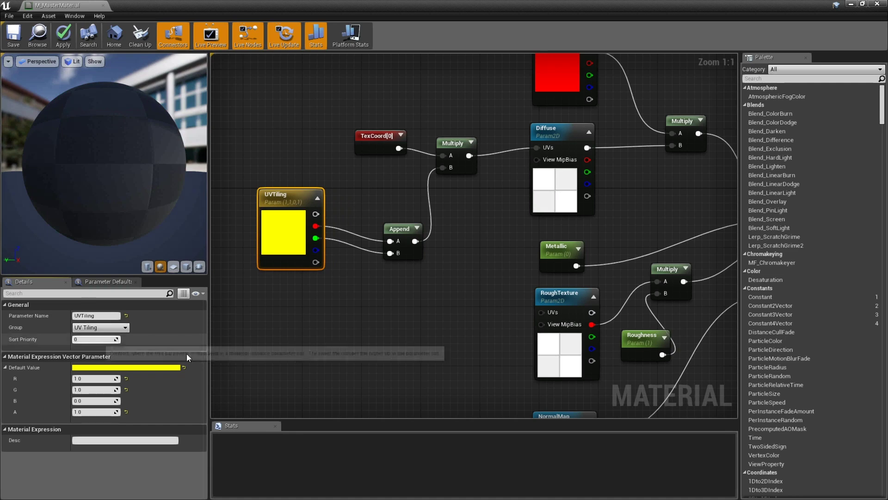
Step: Assign the Metallic parameter to a new parameter group named "Multipliers"
right_drag(446, 340, 277, 233)
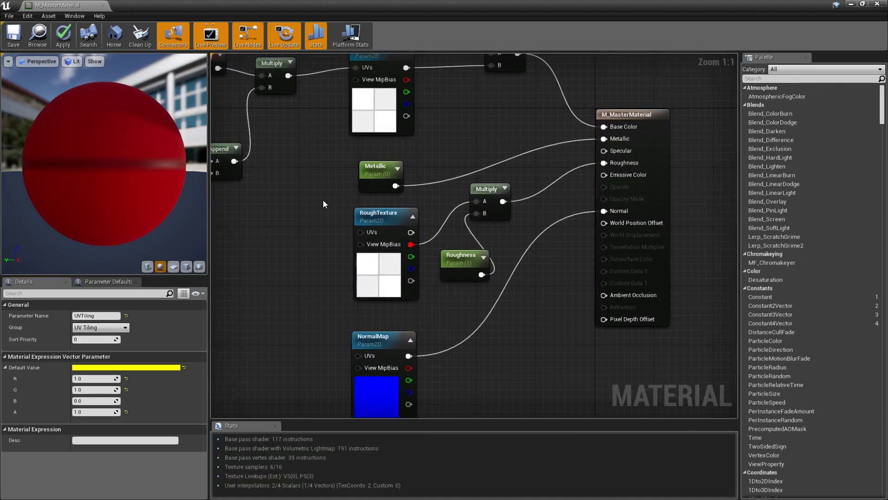
click(376, 173)
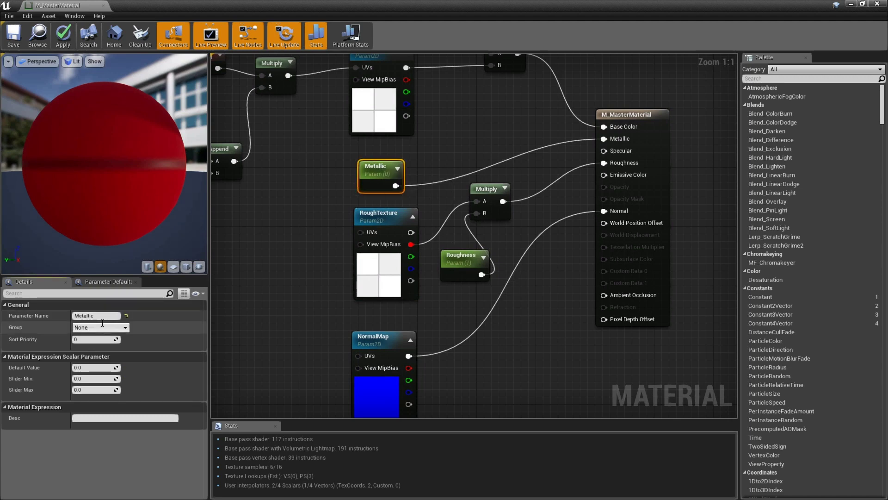
key(BackSpace)
key(BackSpace)
key(BackSpace)
text(Multipliers)
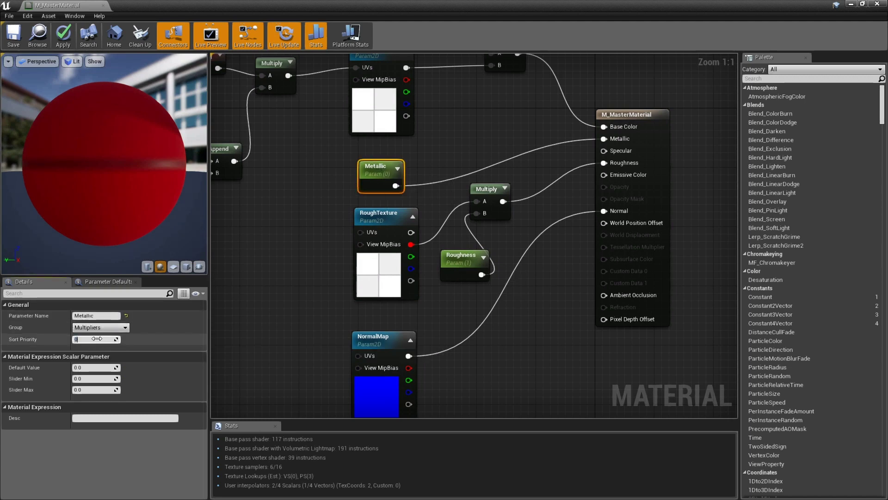
key(Tab)
click(222, 330)
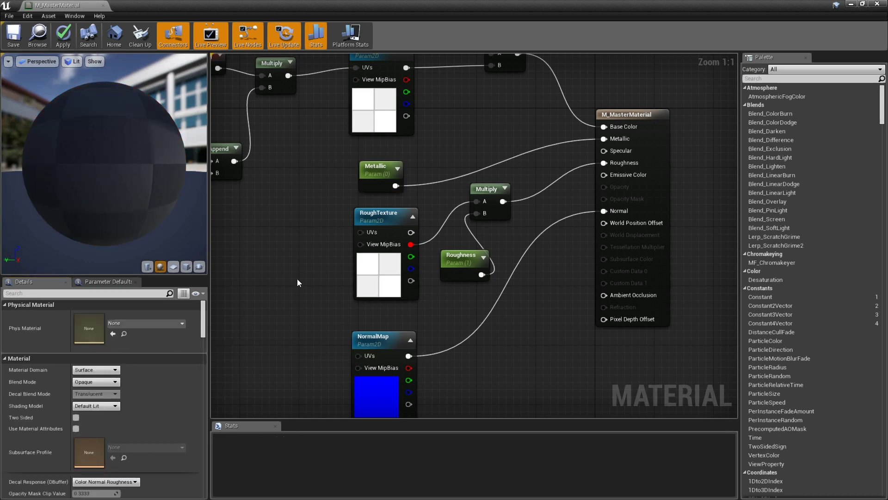
Step: Assign the Roughness parameter to the Multipliers group with sort priority 1, and open the MI_MasterMaterial instance to review the grouping
click(452, 255)
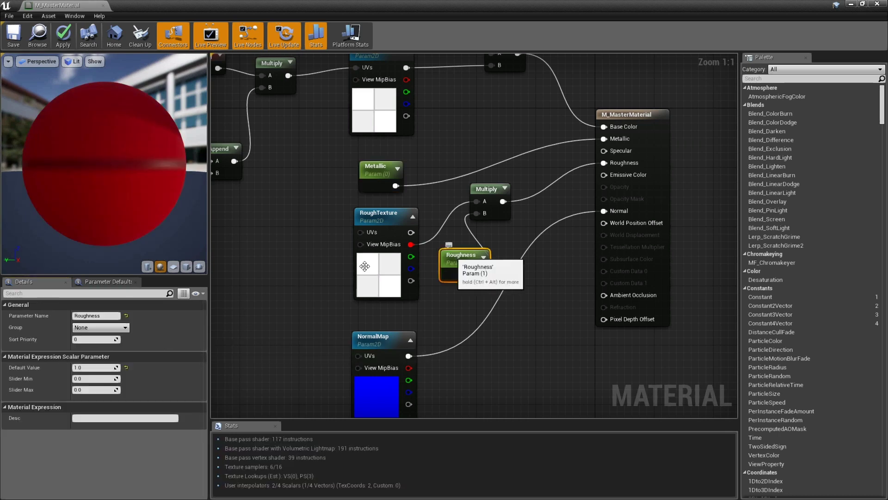
click(121, 328)
click(88, 342)
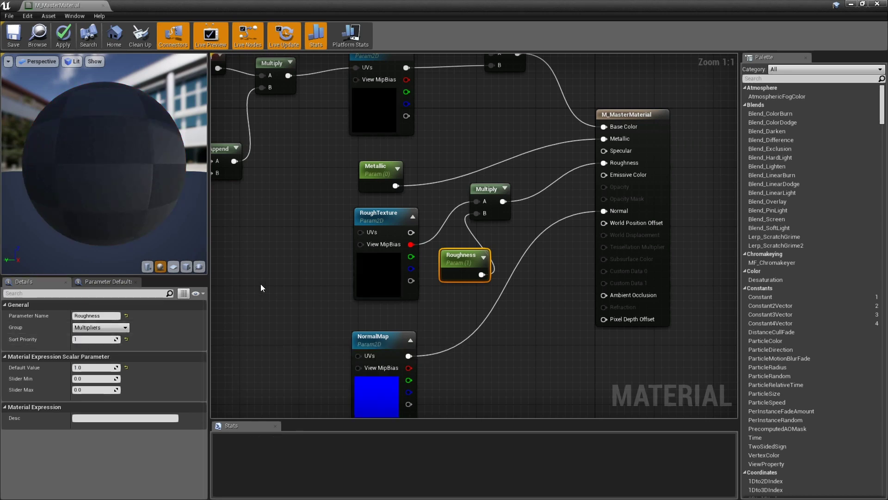
click(236, 343)
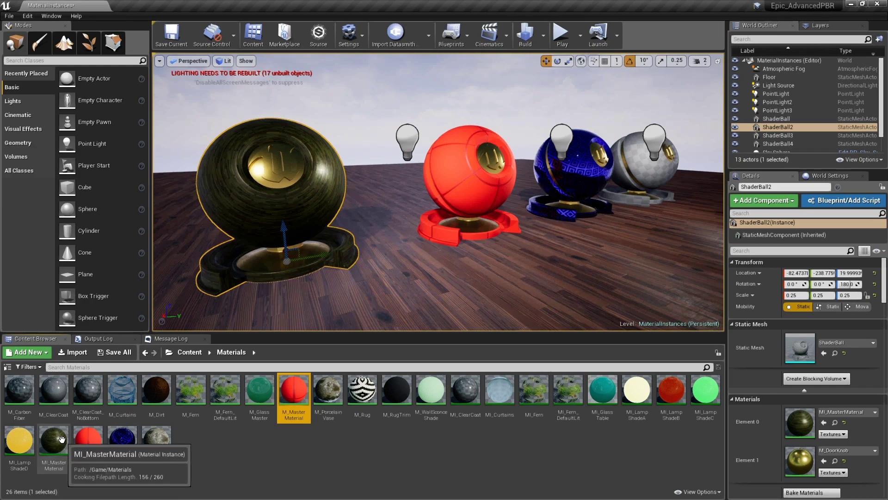
double_click(63, 440)
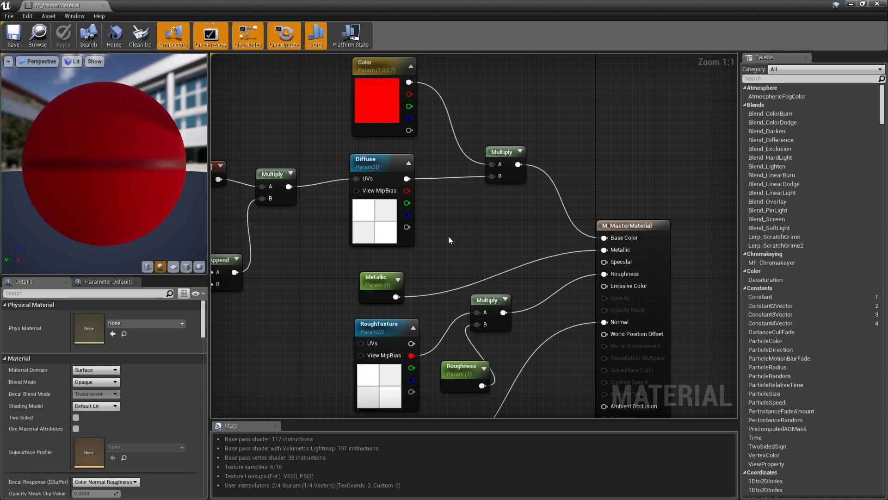
Step: Set the Metallic parameter's default value to 1 and its slider maximum to 1 in M_MasterMaterial
click(379, 279)
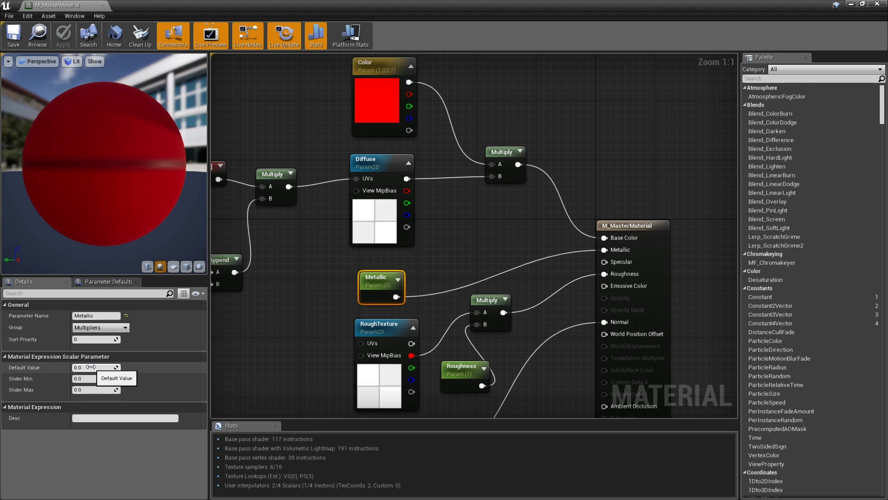
click(93, 366)
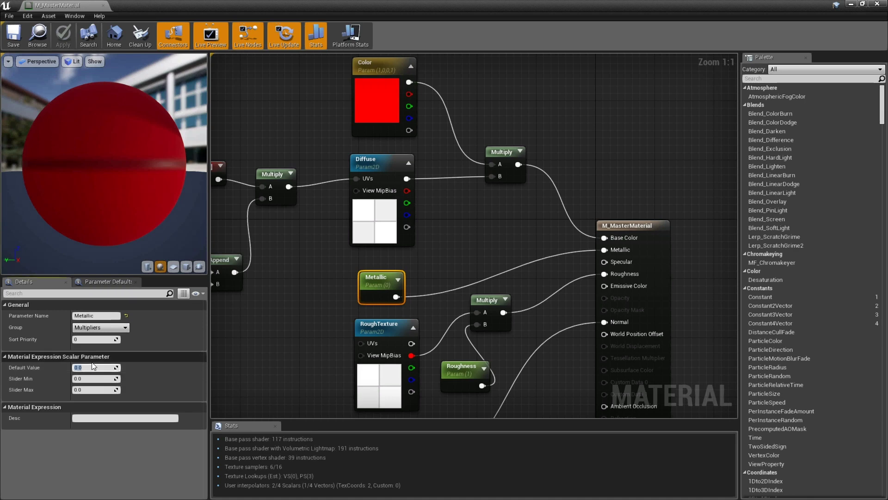
text(1)
key(Tab)
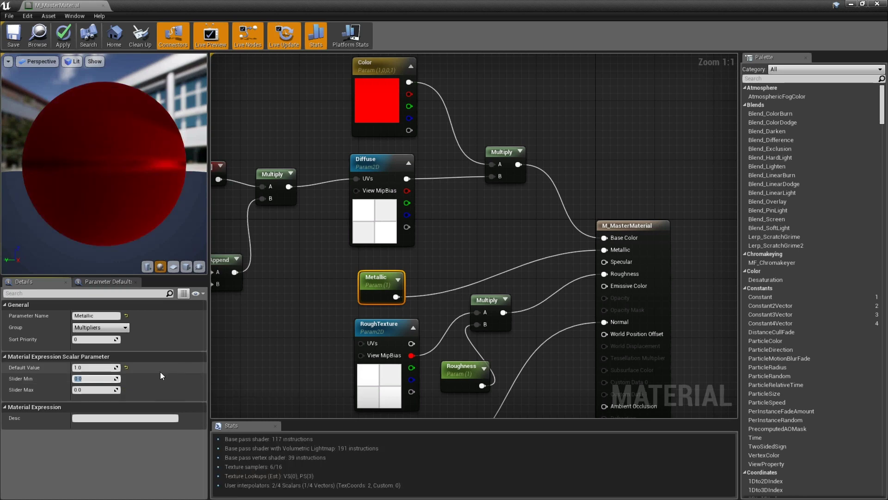
click(89, 390)
click(89, 390)
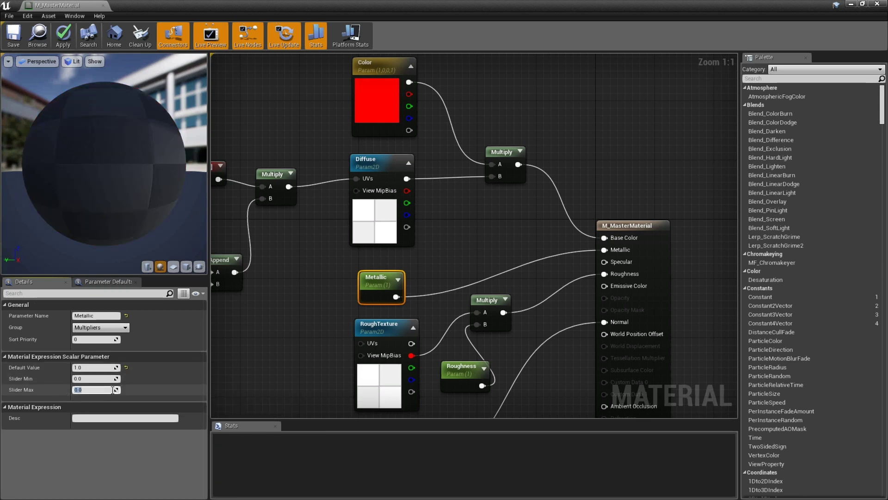
text(1)
key(Return)
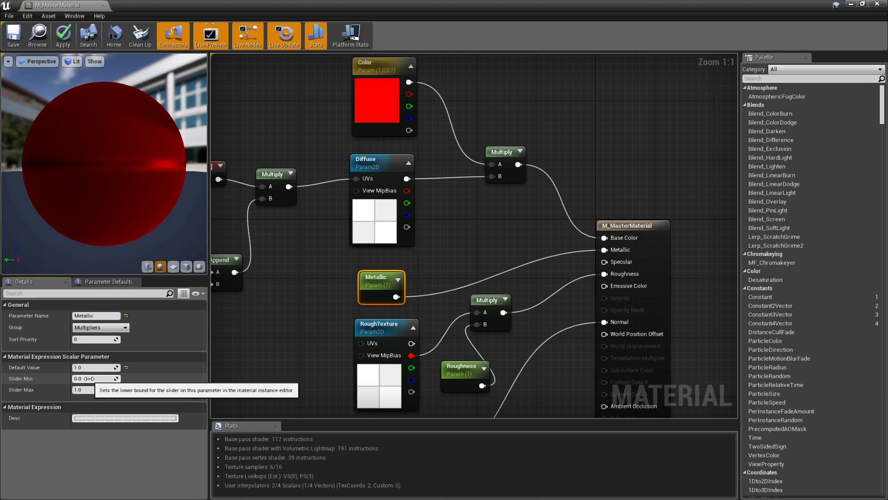
Step: Set the Metallic parameter's slider minimum to -1 and save the master material
click(89, 378)
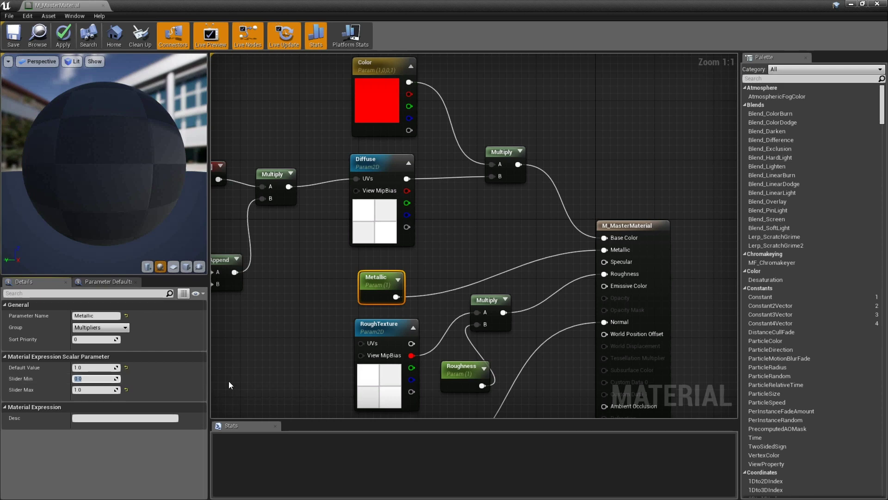
text(-1)
key(Tab)
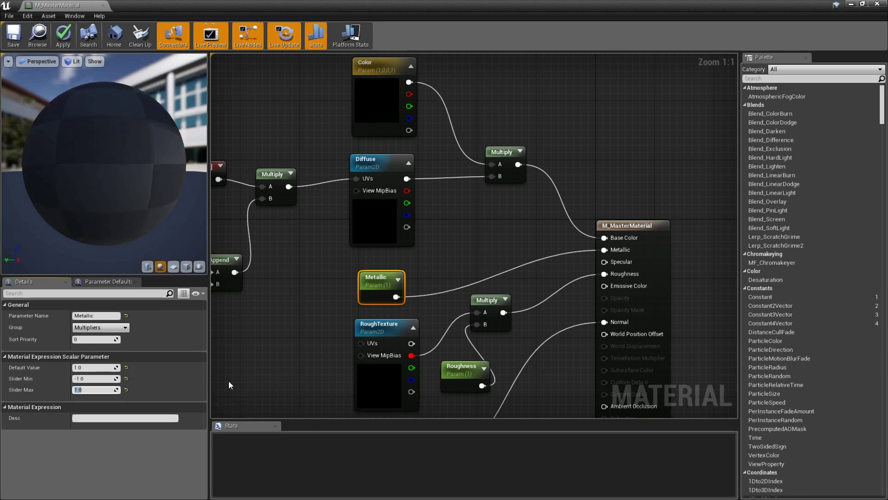
click(12, 41)
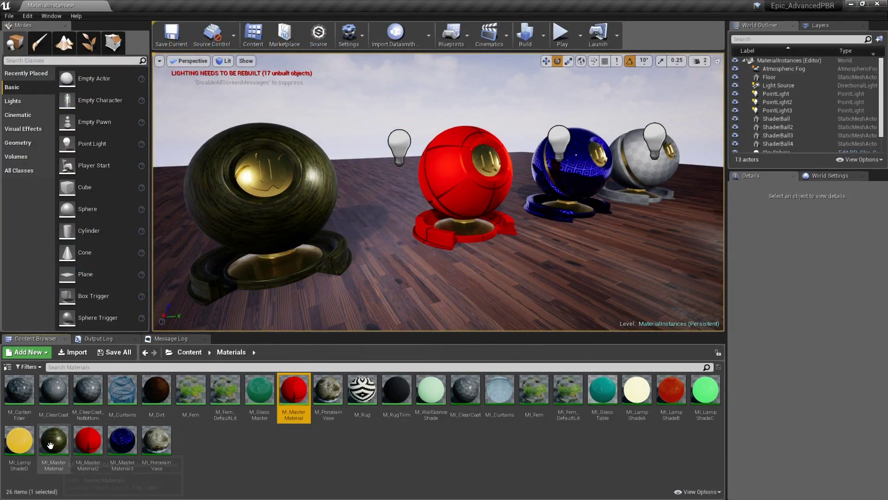
Step: Open the MI_MasterMaterial instance and set its Metallic value to -1
double_click(51, 445)
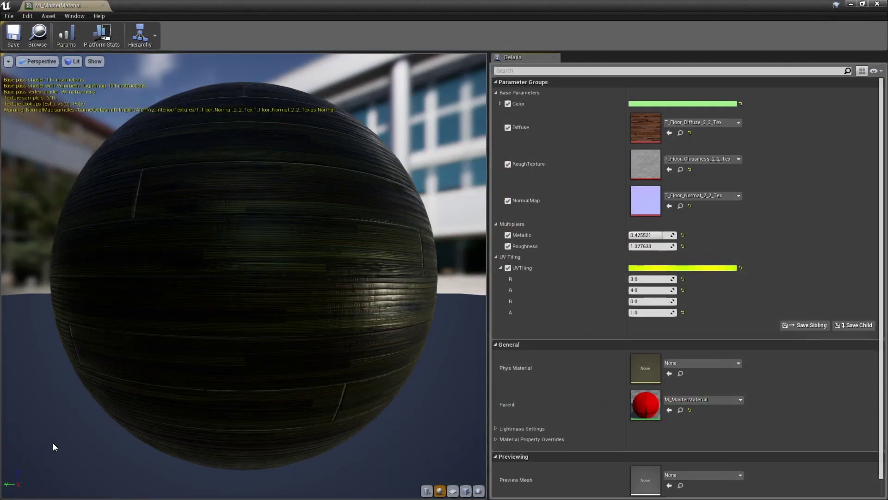
mouse_move(651, 236)
mouse_down()
mouse_move(666, 236)
mouse_move(622, 235)
mouse_up()
click(647, 236)
text(1)
key(Return)
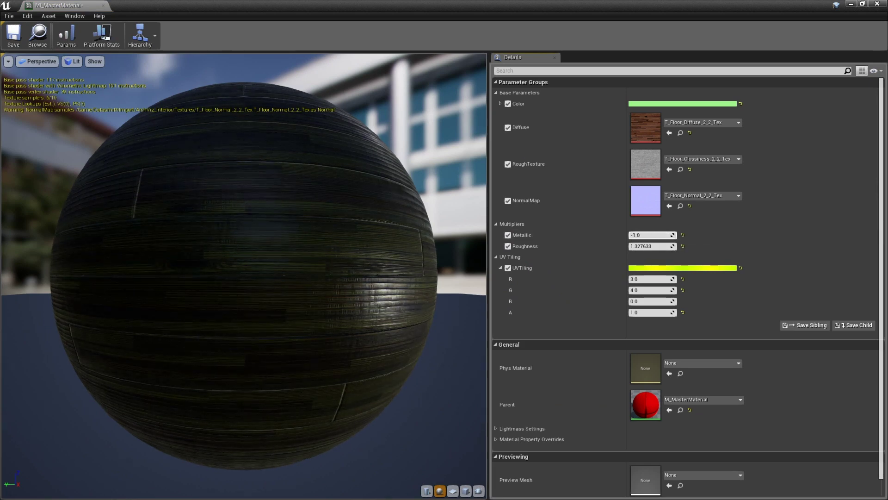